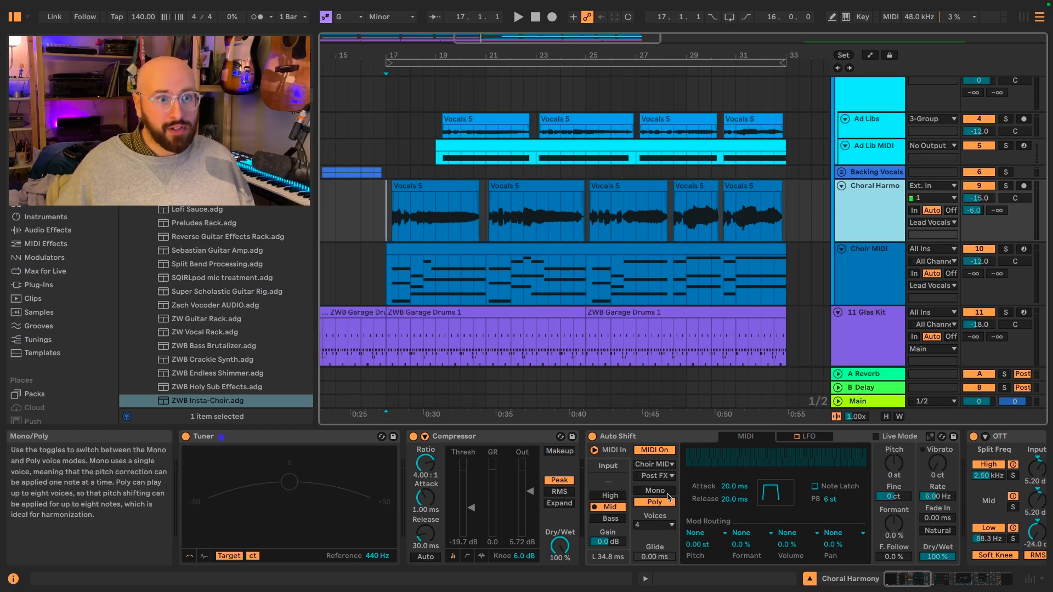
Check the voice count choices of the Choral Harmony track's Auto Shift, leaving it at 4.
{"action": "left_click", "coordinate": [671, 526]}
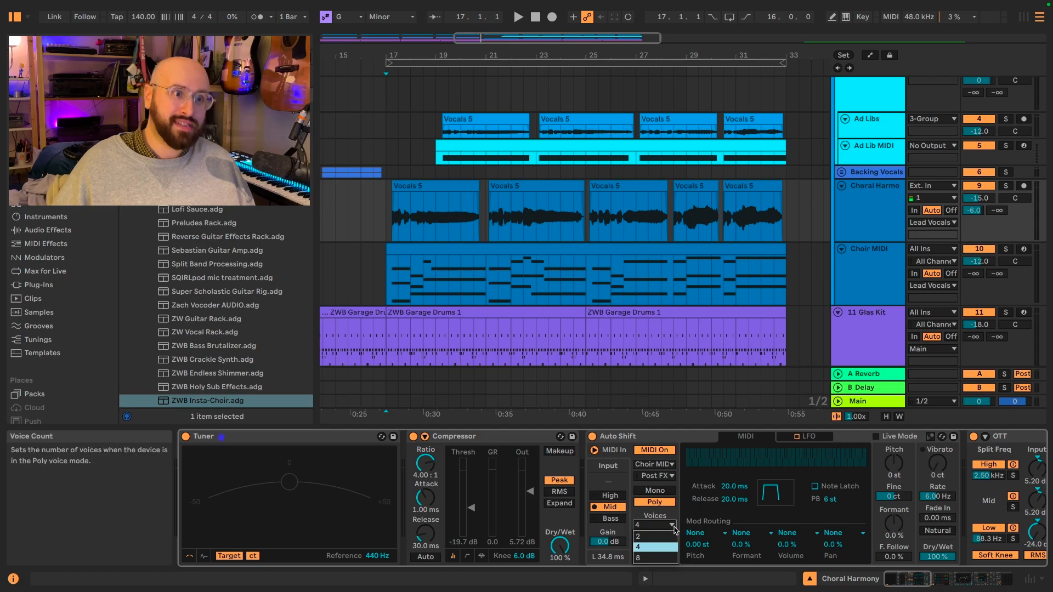
{"action": "left_click", "coordinate": [675, 517]}
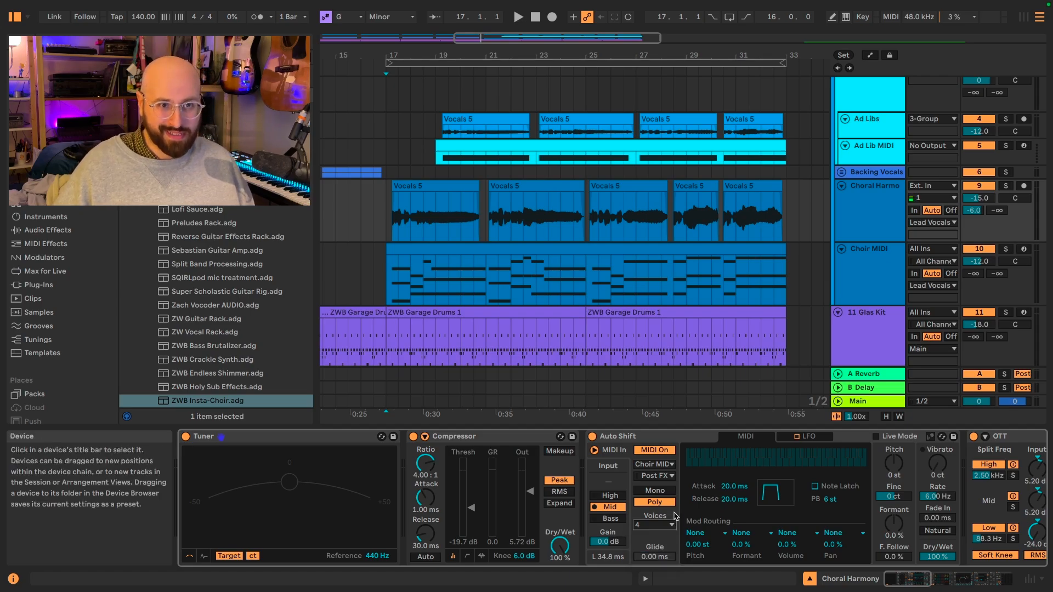
Open the Choir MIDI clip and enlarge its note editor to show the full chord arrangement.
{"action": "double_click", "coordinate": [543, 250]}
{"action": "left_click_drag", "start_coordinate": [536, 400], "coordinate": [546, 181]}
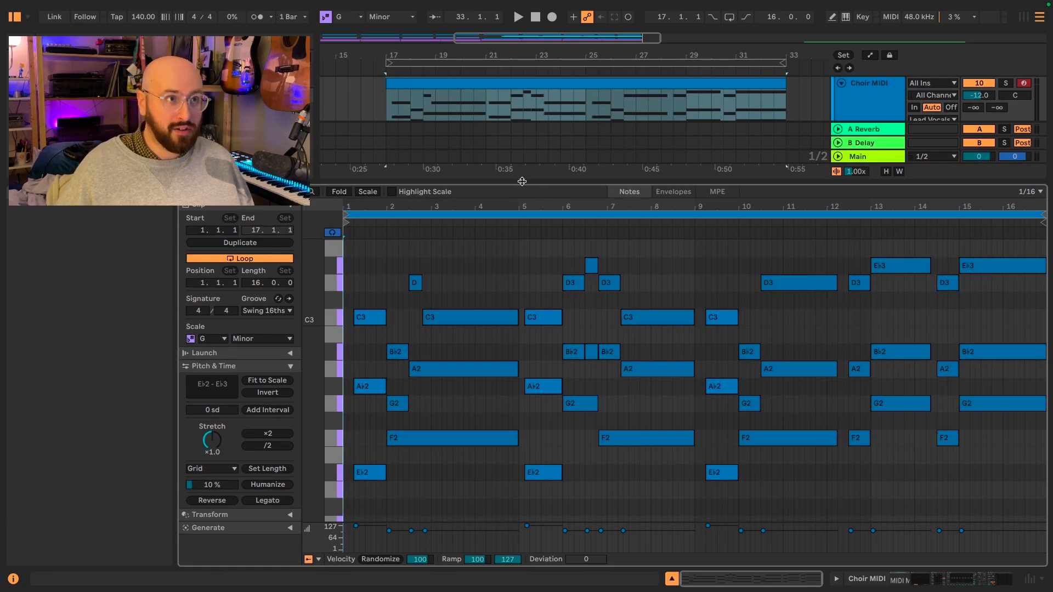
{"action": "scroll", "coordinate": [444, 110], "scroll_direction": "up", "scroll_amount": 1}
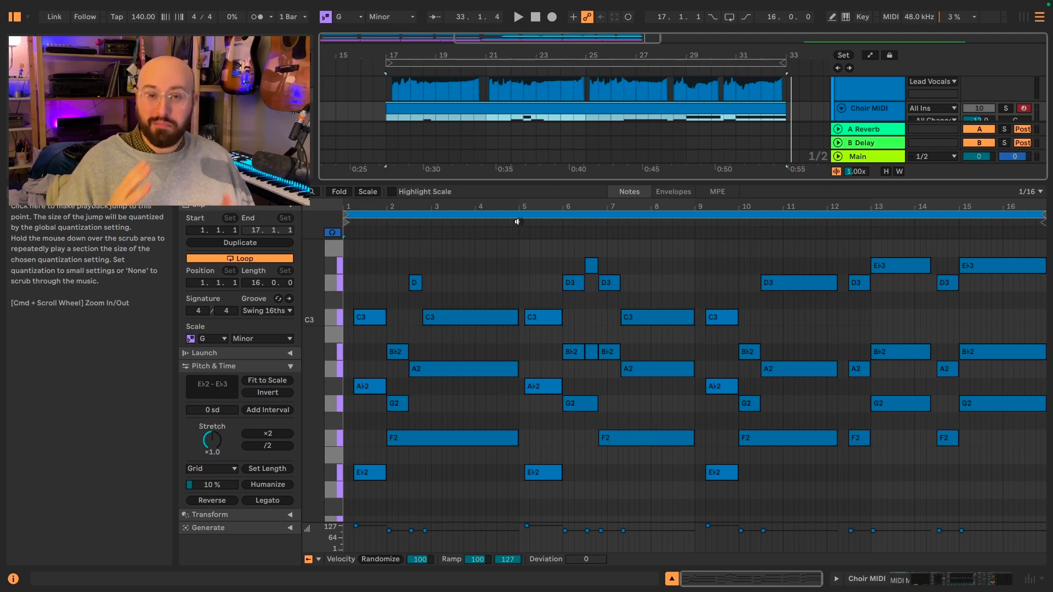
Enlarge the editor and inspect the MPE pitch curves of the D3, A2 and F2 notes near bar 10 and the B♭2 at bar 15.
{"action": "left_click", "coordinate": [798, 282]}
{"action": "left_click_drag", "start_coordinate": [651, 184], "coordinate": [652, 90]}
{"action": "left_click", "coordinate": [718, 100]}
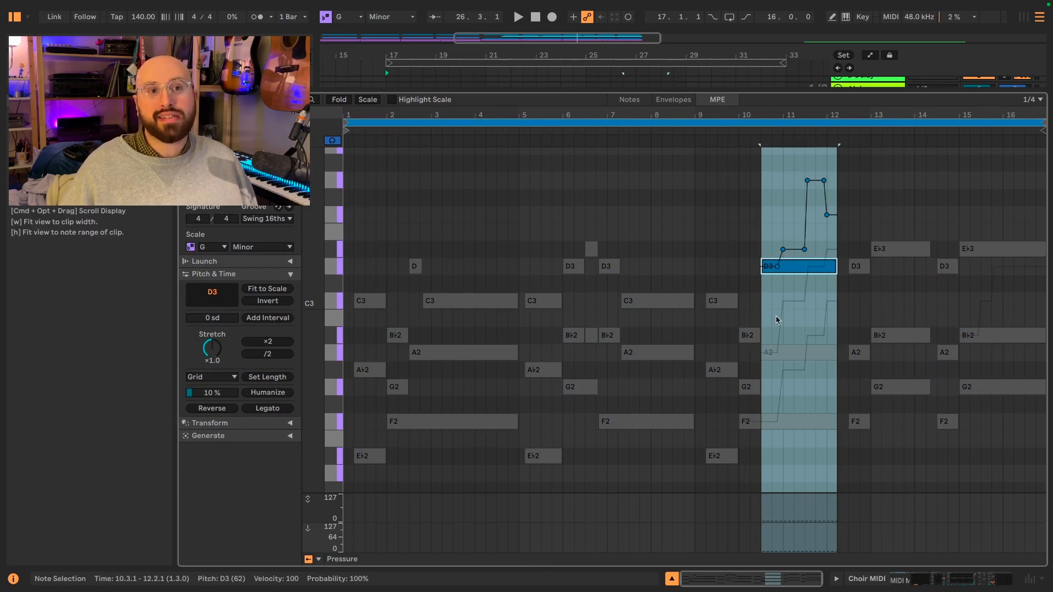
{"action": "left_click", "coordinate": [792, 355]}
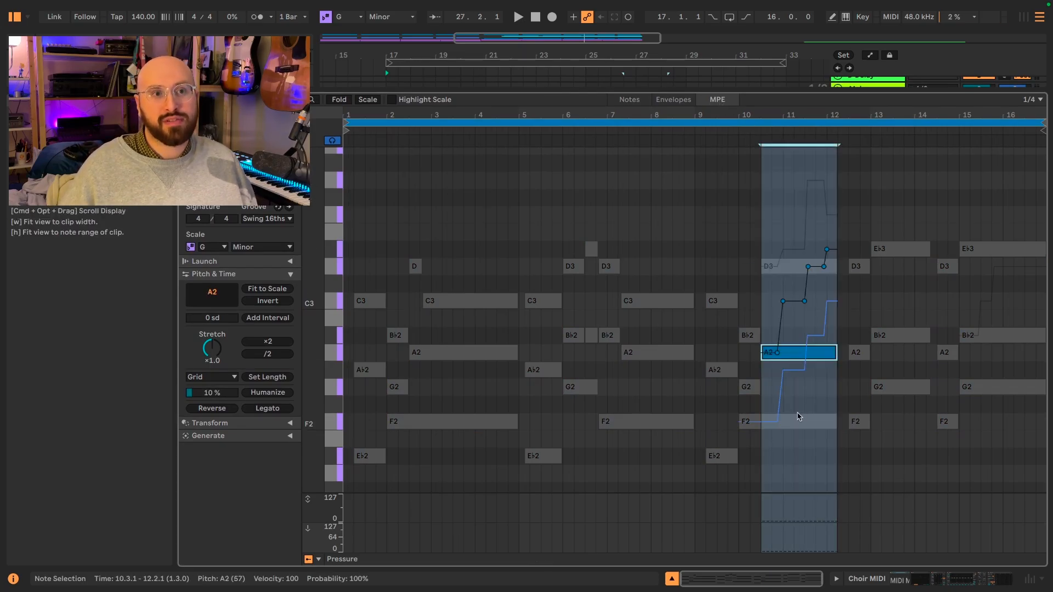
{"action": "left_click", "coordinate": [798, 426]}
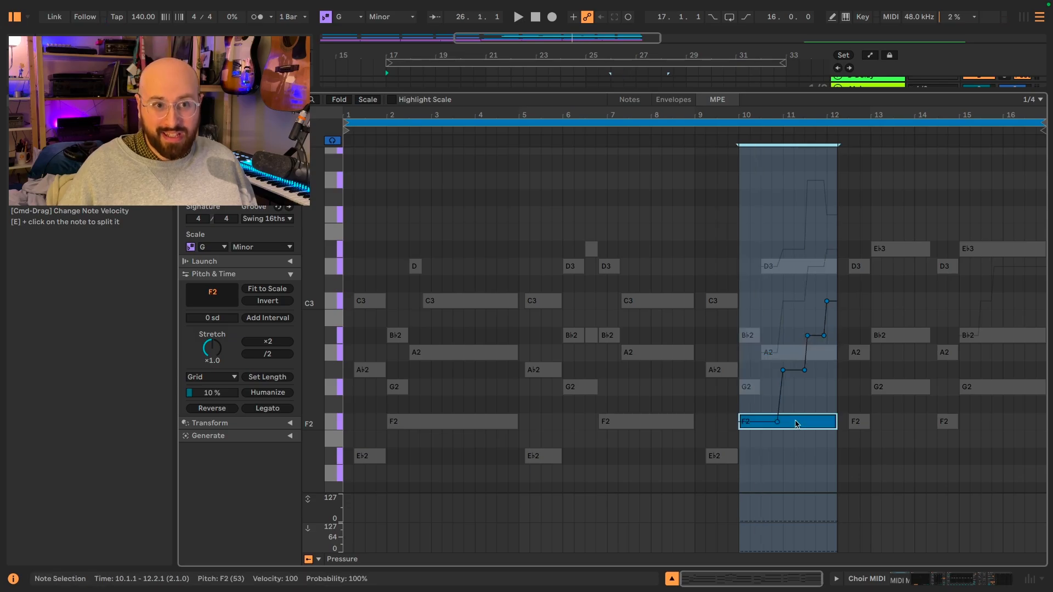
{"action": "left_click", "coordinate": [1006, 339]}
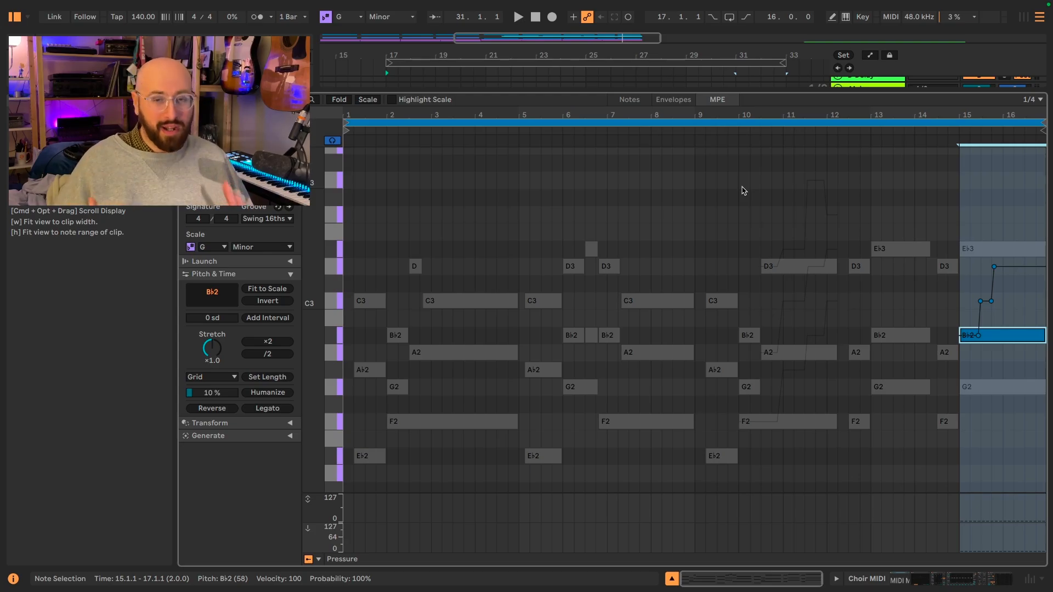
Select all notes in the Choir MIDI clip and start playback.
{"action": "left_click", "coordinate": [696, 181]}
{"action": "key", "text": "super+a"}
{"action": "key", "text": "space"}
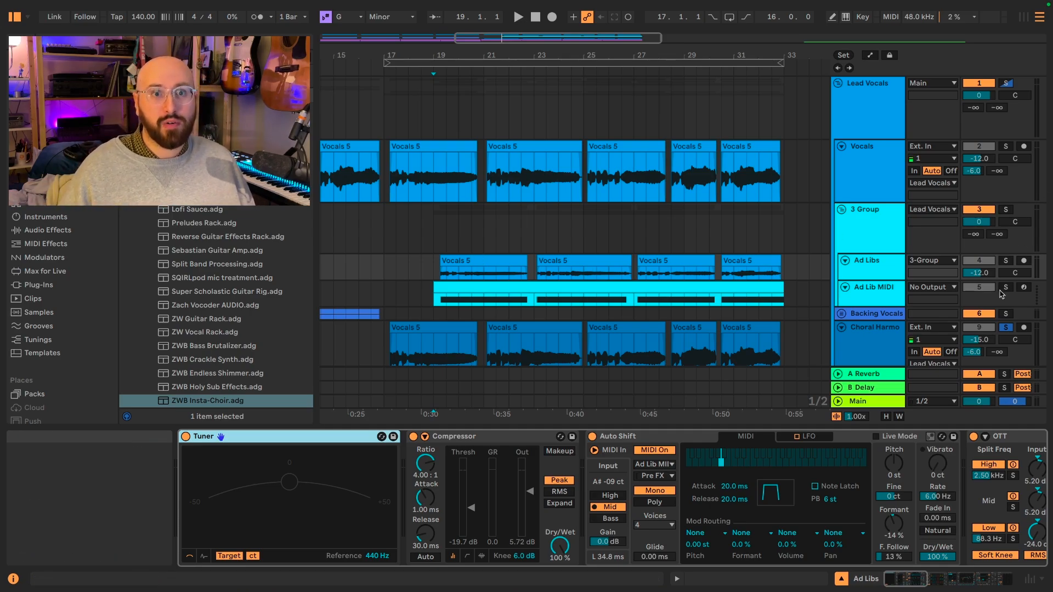
Solo the 3 Group and the Vocals track, and listen to them together from bar 17 to about bar 32.
{"action": "left_click", "coordinate": [1006, 209]}
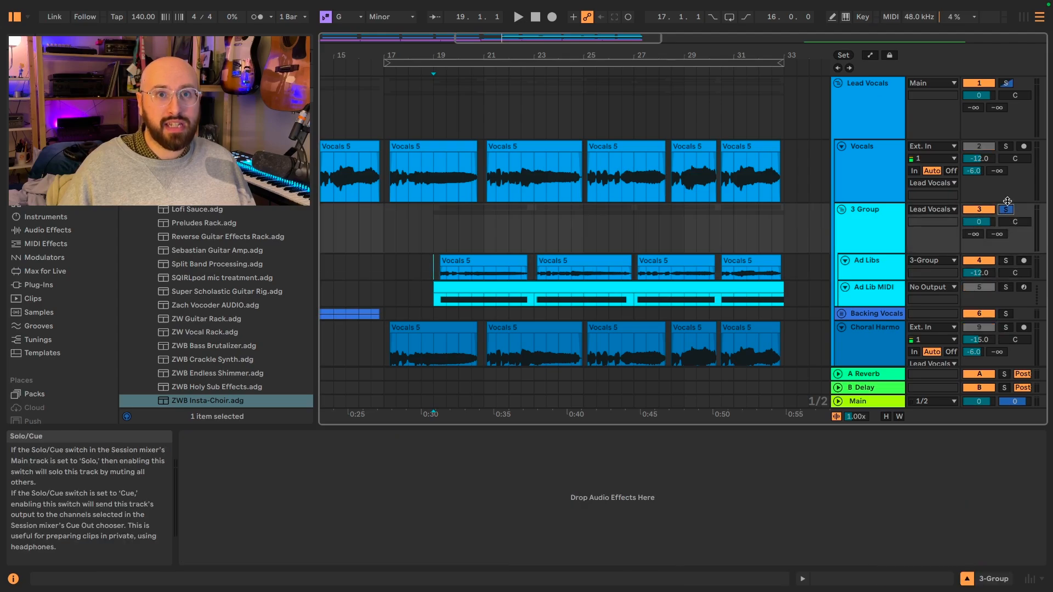
{"action": "left_click", "coordinate": [1005, 84]}
{"action": "left_click", "coordinate": [385, 156]}
{"action": "key", "text": "space"}
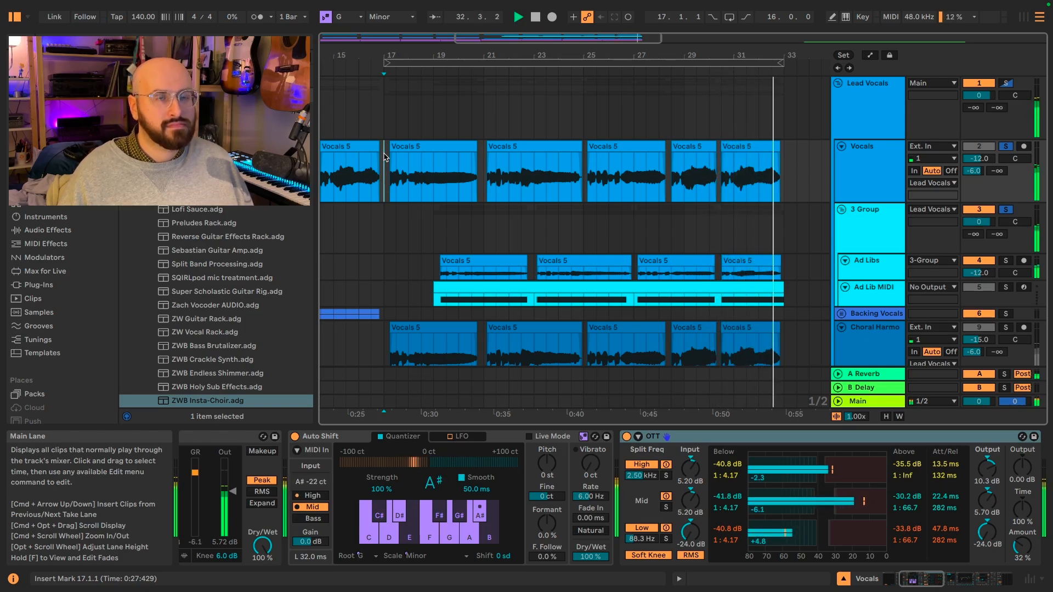
{"action": "left_click", "coordinate": [396, 268]}
{"action": "key", "text": "space"}
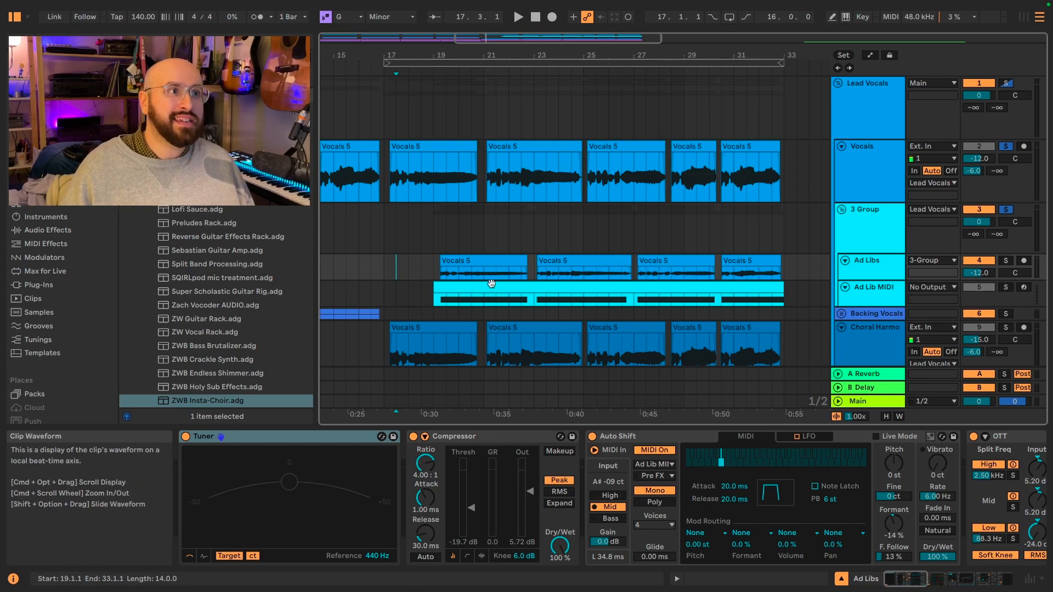
Show the Ad Libs track's devices, and examine the MPE pitch curve of the first A2 note in the Ad Lib MIDI clip.
{"action": "left_click", "coordinate": [493, 285]}
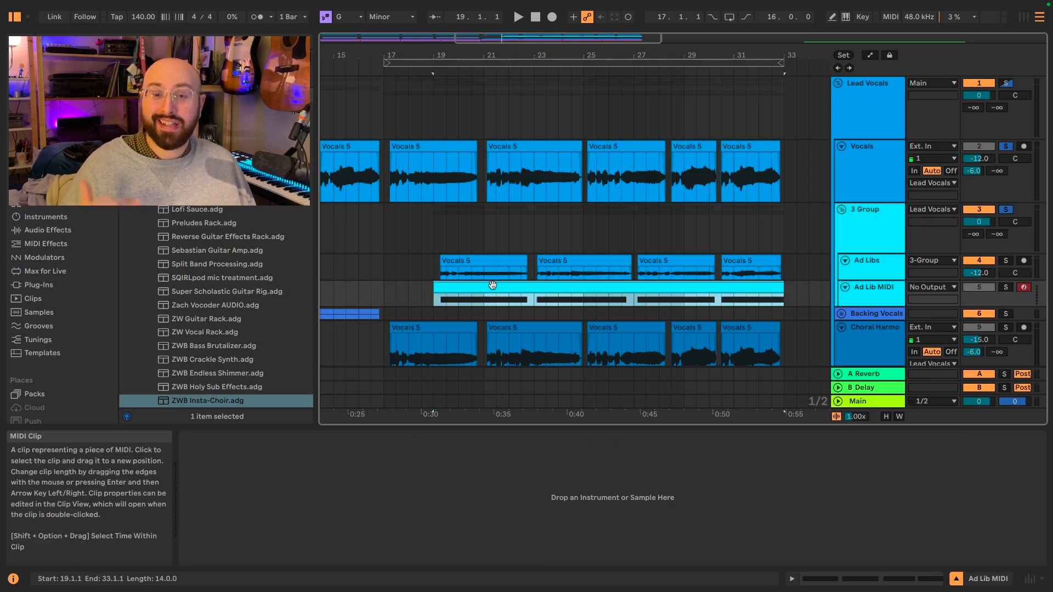
{"action": "left_click", "coordinate": [436, 265]}
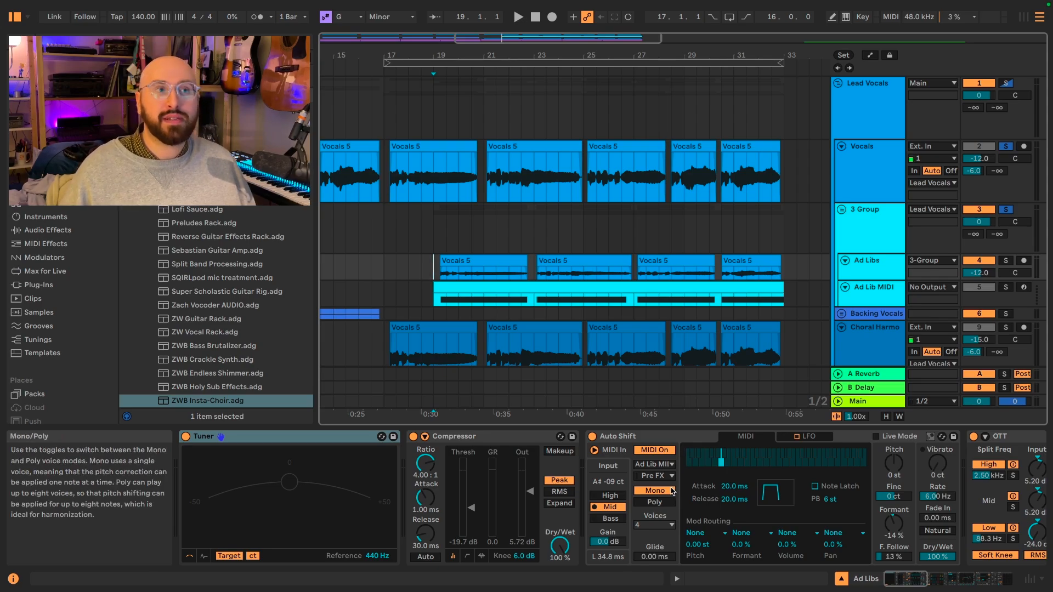
{"action": "double_click", "coordinate": [505, 289]}
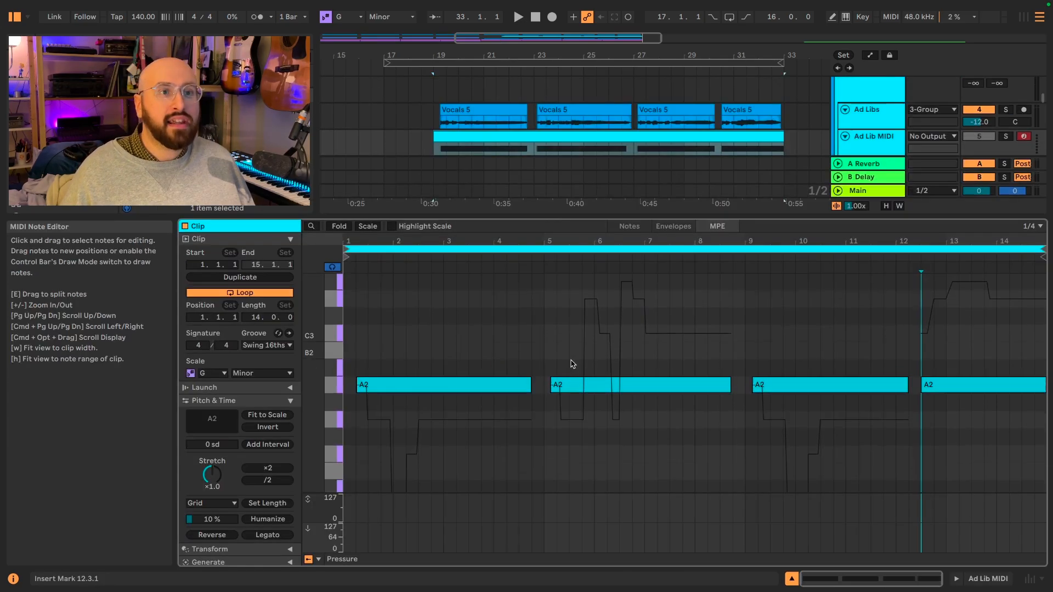
{"action": "scroll", "coordinate": [571, 364], "scroll_direction": "down", "scroll_amount": 2}
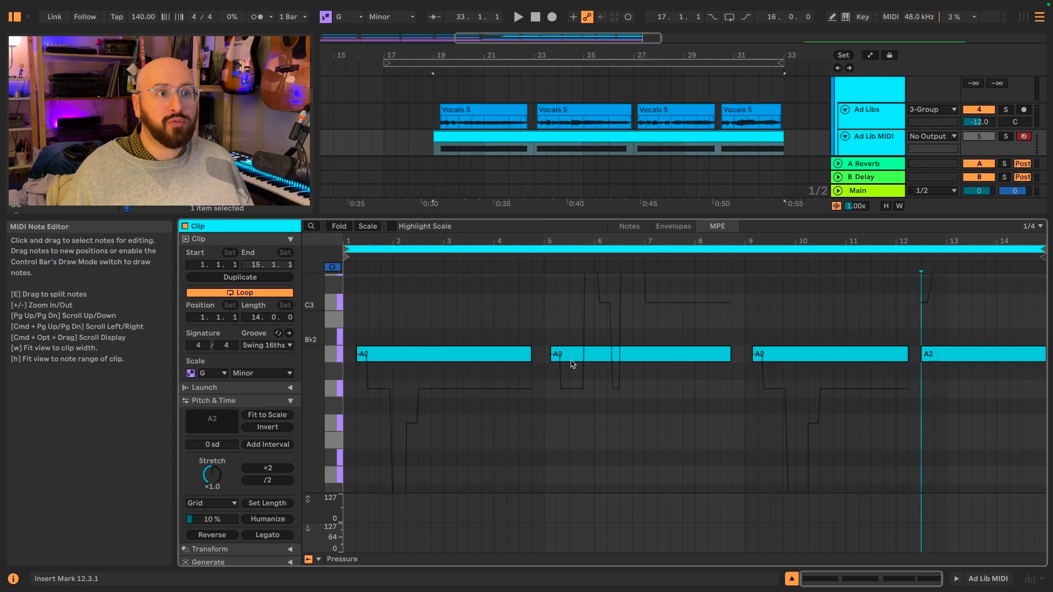
{"action": "left_click", "coordinate": [465, 355]}
{"action": "scroll", "coordinate": [489, 396], "scroll_direction": "down", "scroll_amount": 2}
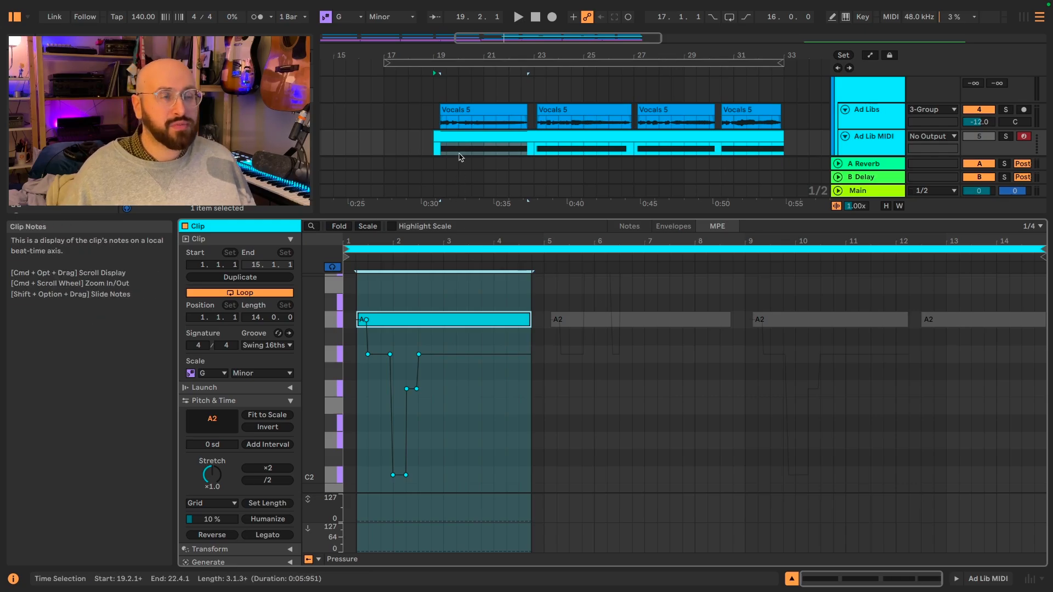
Solo the Ad Libs track with the insert marker at bar 19, and look through its device chain.
{"action": "left_click", "coordinate": [431, 118]}
{"action": "left_click", "coordinate": [1006, 109]}
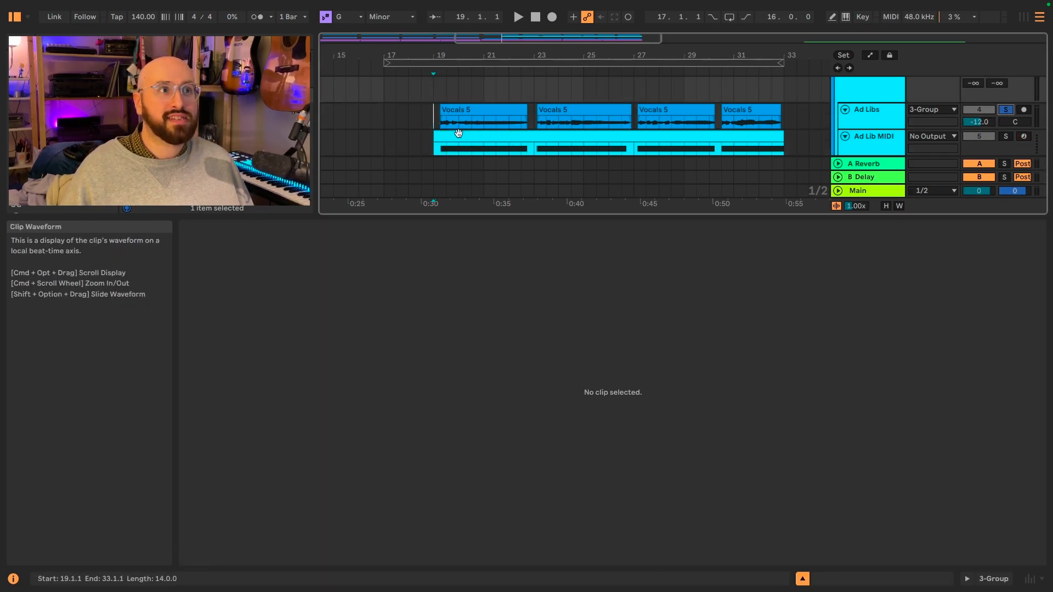
{"action": "left_click", "coordinate": [434, 151]}
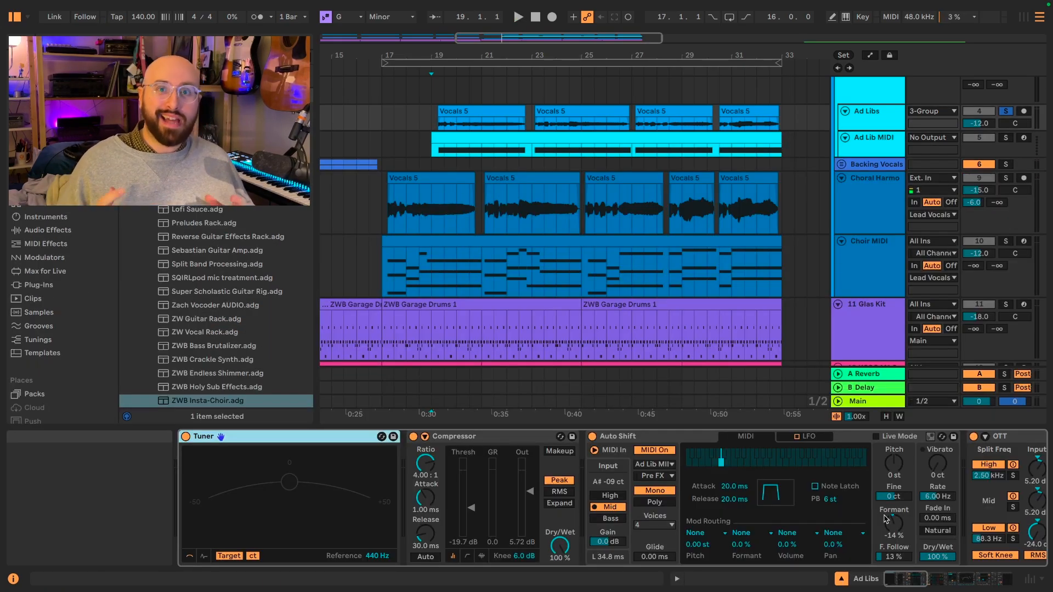
{"action": "scroll", "coordinate": [783, 492], "scroll_direction": "right", "scroll_amount": 5}
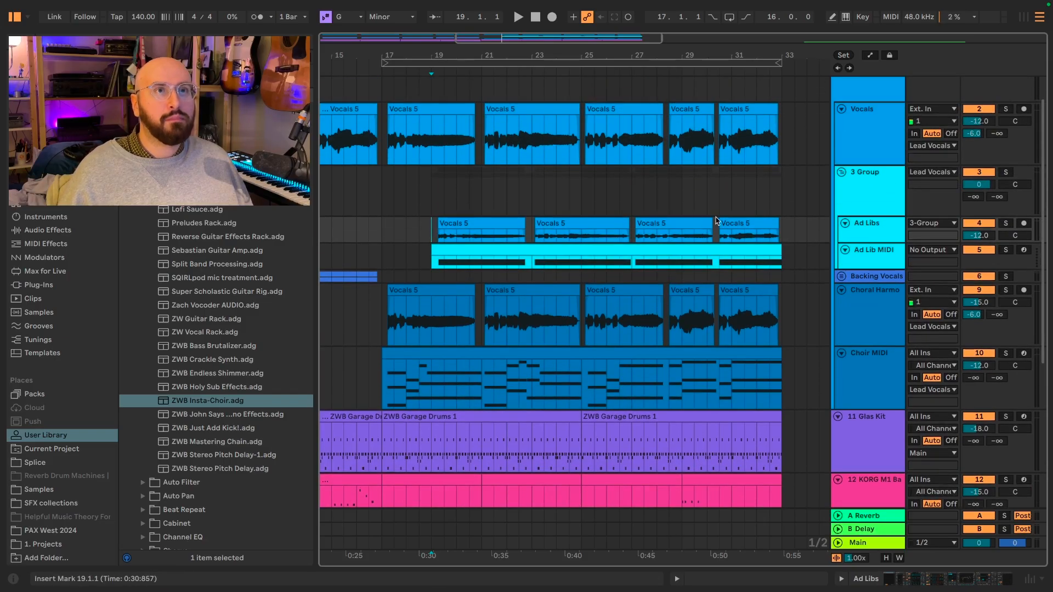
Solo the Lead Vocals group and play the combined vocals from bar 17.
{"action": "scroll", "coordinate": [716, 220], "scroll_direction": "up", "scroll_amount": 2}
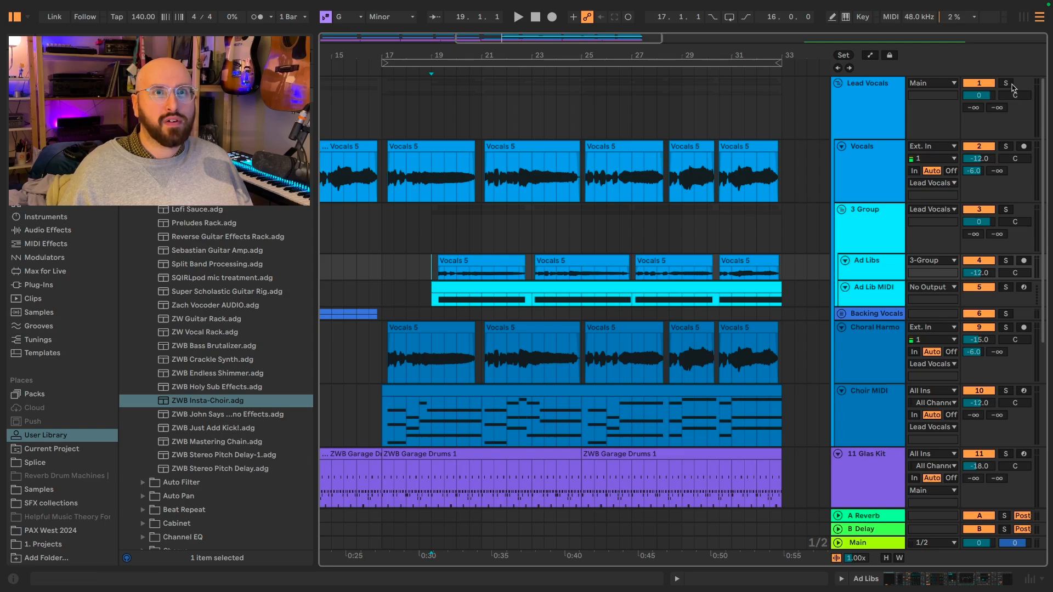
{"action": "left_click", "coordinate": [1007, 83]}
{"action": "left_click", "coordinate": [382, 153]}
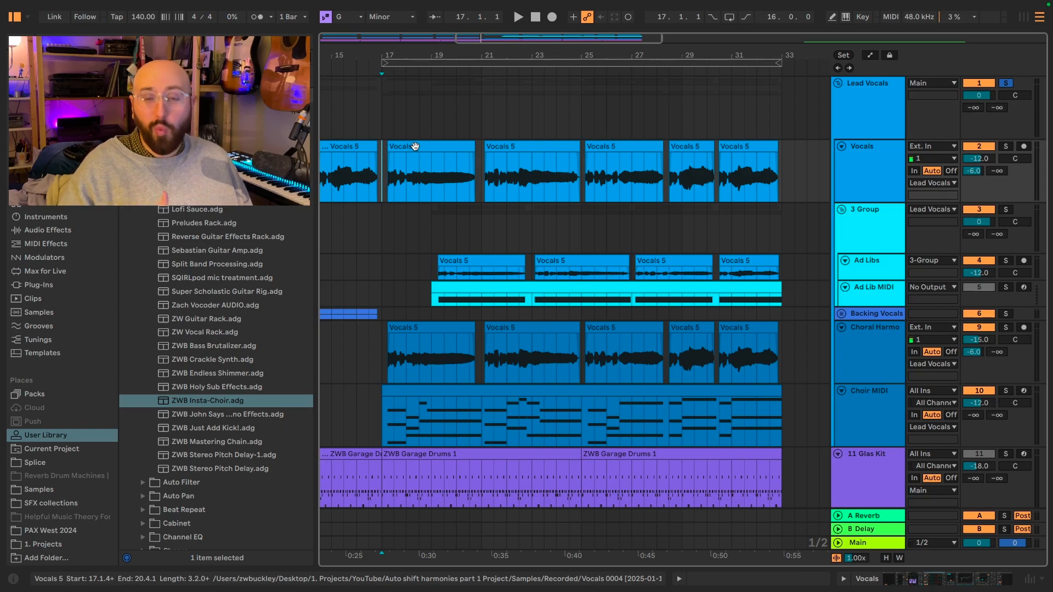
{"action": "key", "text": "space"}
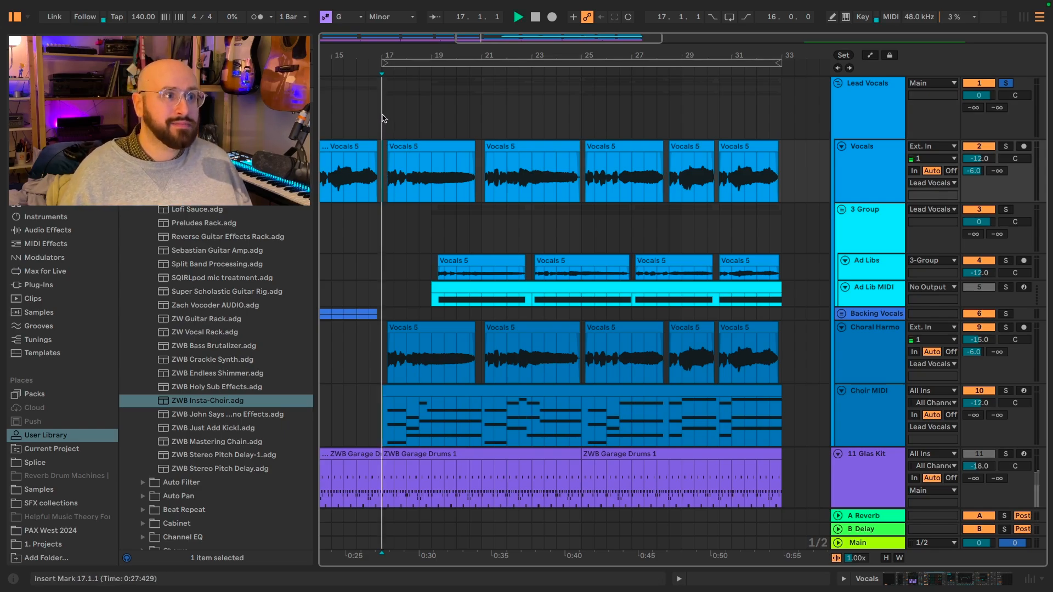